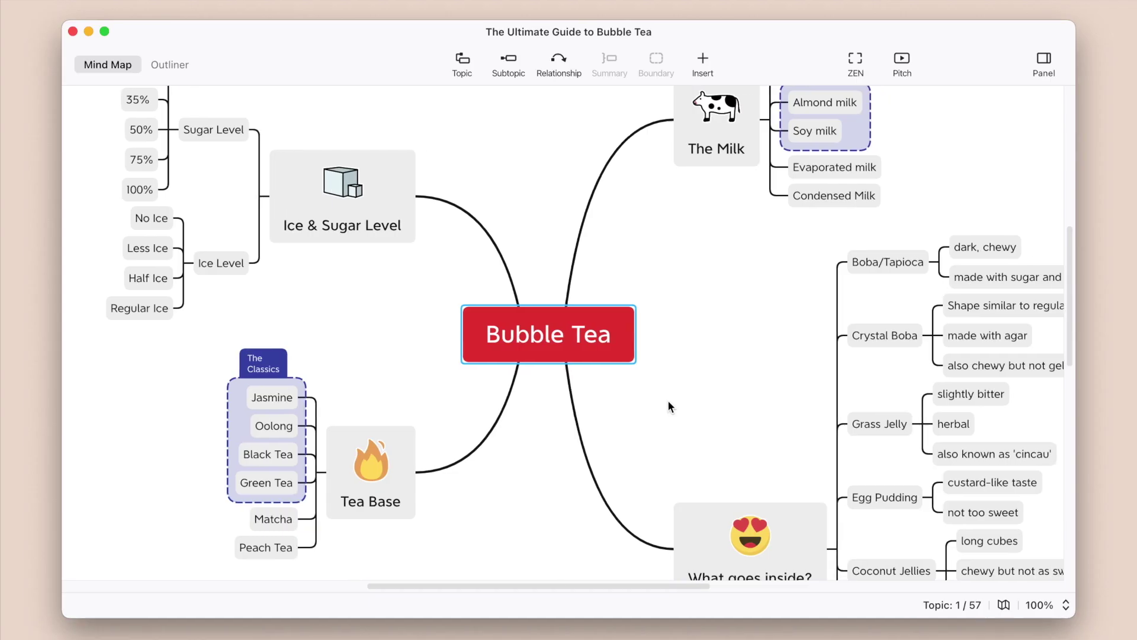
scroll(669, 406, "right", 5)
scroll(669, 405, "right", 3)
scroll(670, 405, "down", 2)
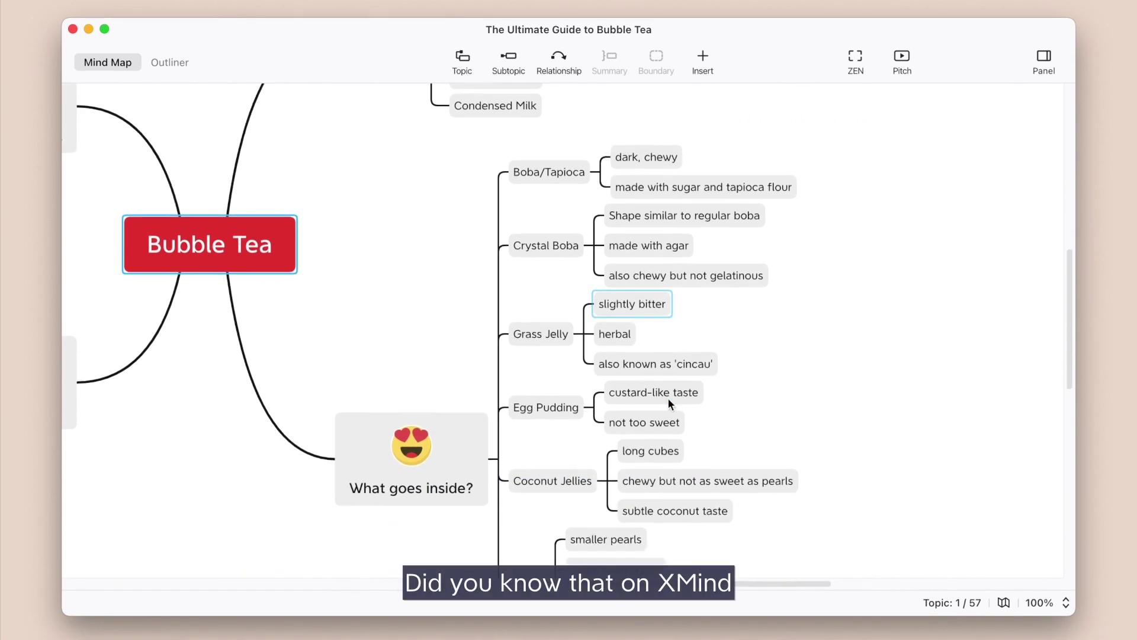
scroll(669, 401, "down", 2)
scroll(669, 401, "down", 2)
scroll(669, 401, "down", 1)
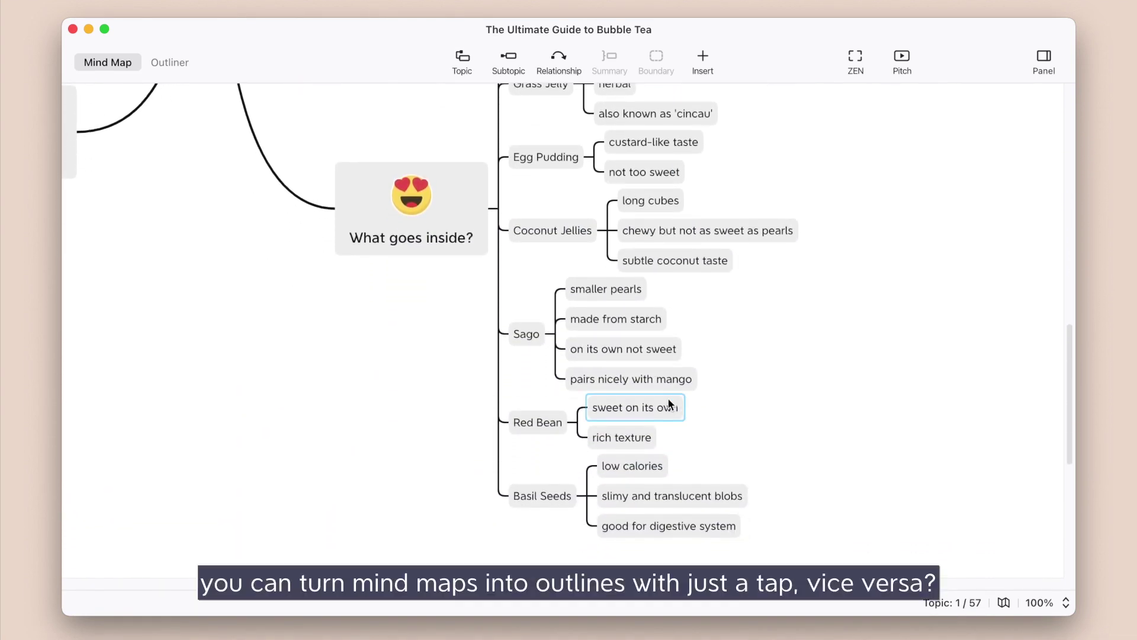
Switch the Bubble Tea Ultimate Guide map to the Outliner view
left_click(180, 63)
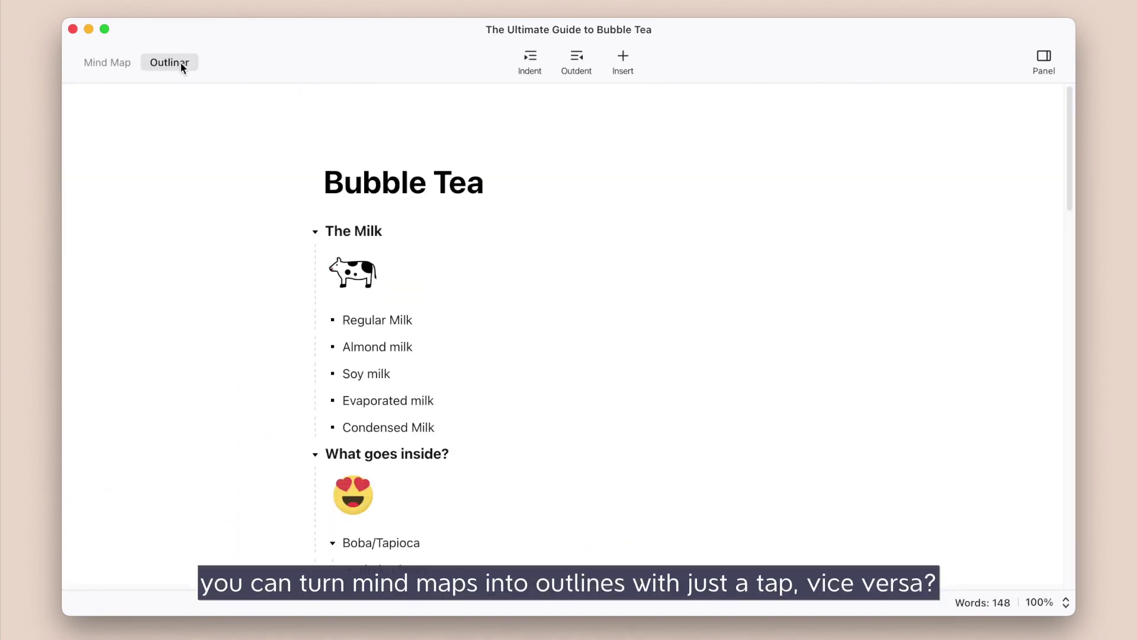
scroll(595, 320, "down", 1)
scroll(595, 321, "down", 3)
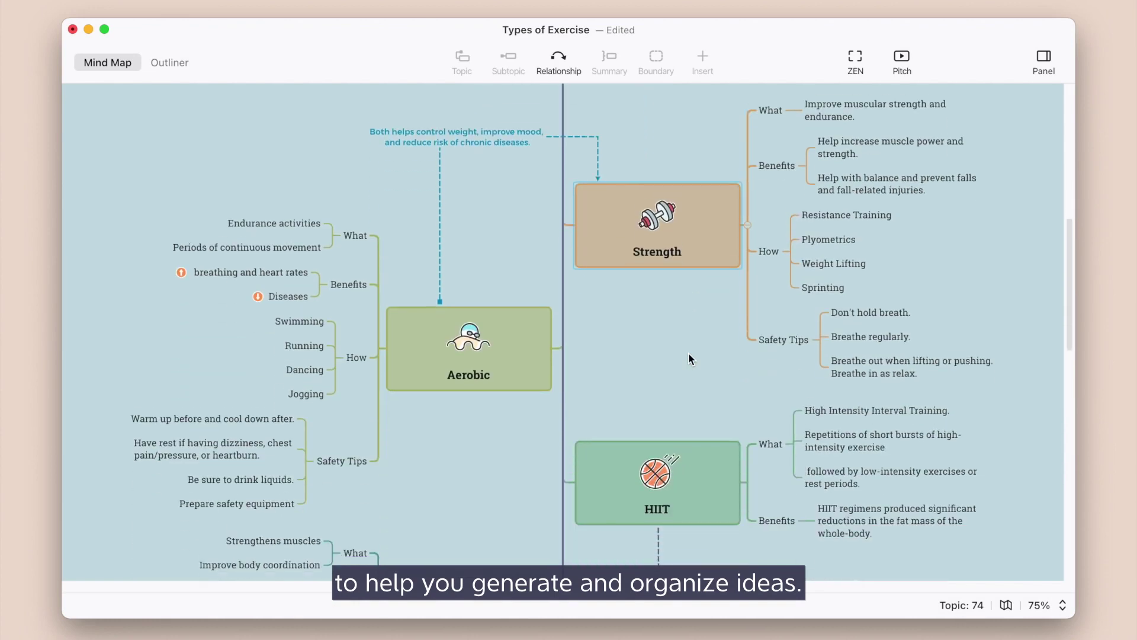
scroll(689, 353, "down", 2)
scroll(689, 353, "down", 3)
scroll(689, 353, "down", 1)
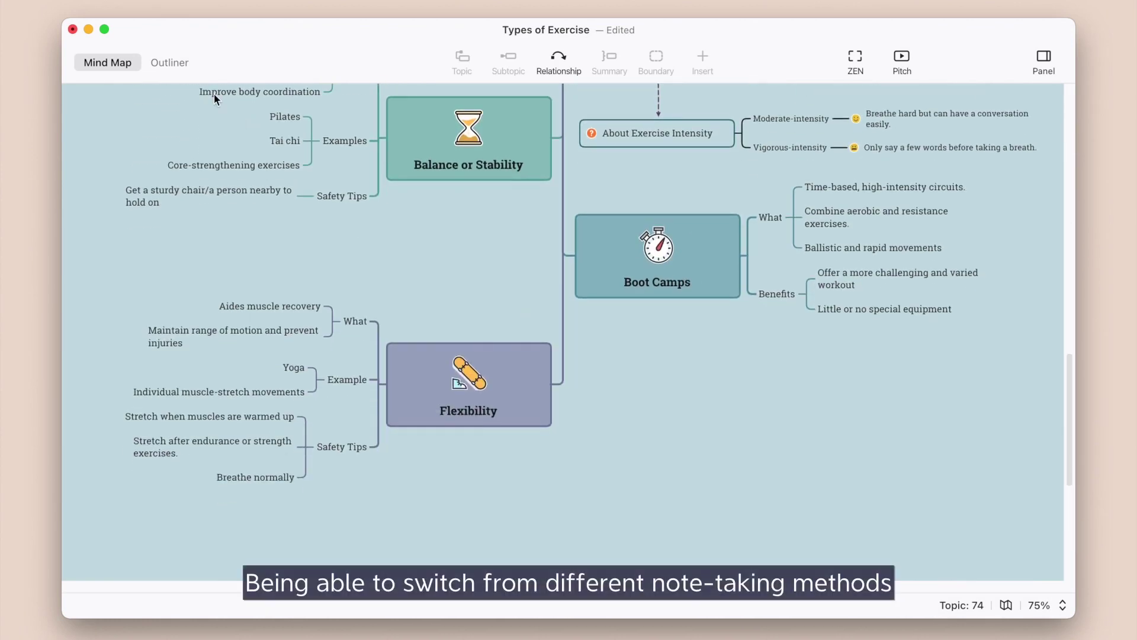
Switch the Types of Exercise mind map to the Outliner view
left_click(182, 68)
scroll(579, 309, "down", 3)
scroll(579, 310, "down", 3)
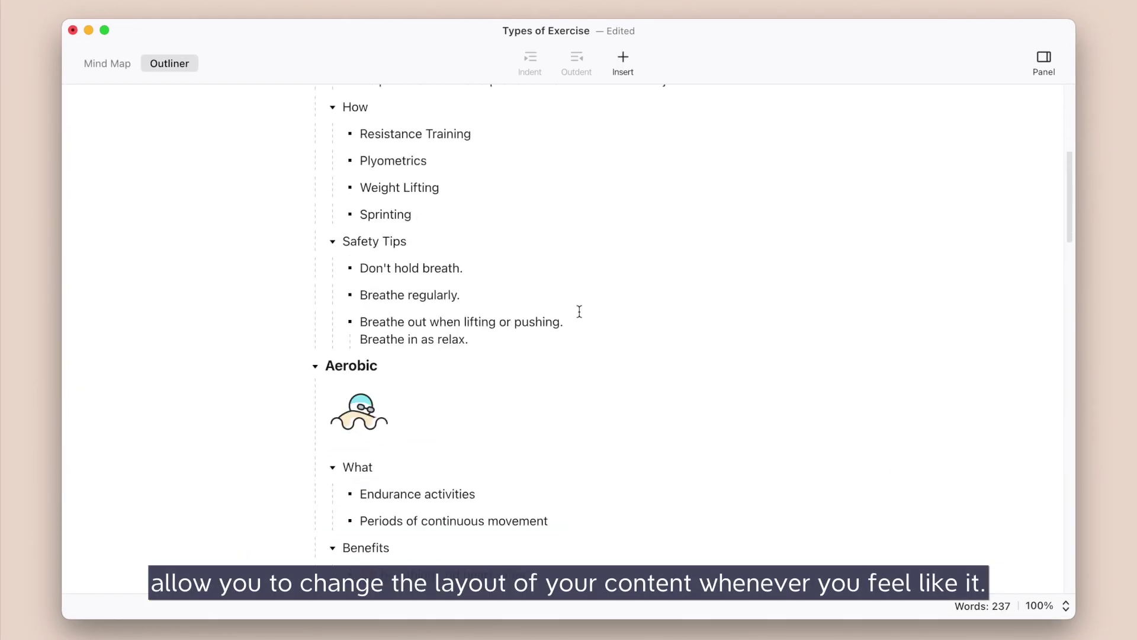
scroll(579, 311, "down", 3)
scroll(579, 311, "down", 3)
scroll(579, 311, "down", 3)
scroll(579, 312, "down", 4)
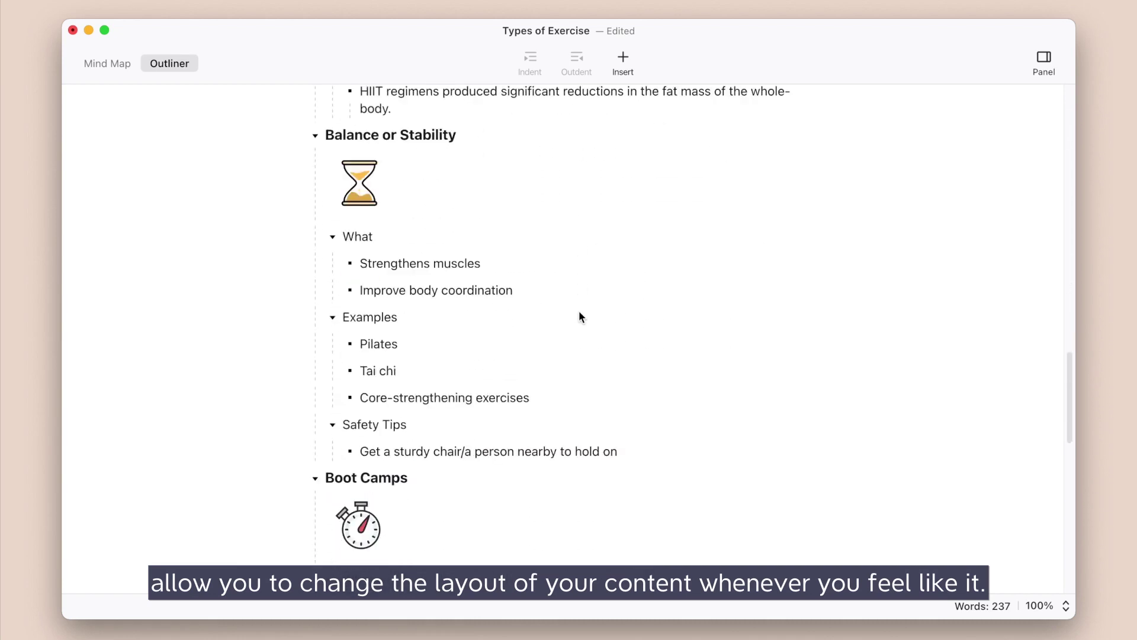
scroll(579, 311, "down", 3)
scroll(579, 311, "down", 3)
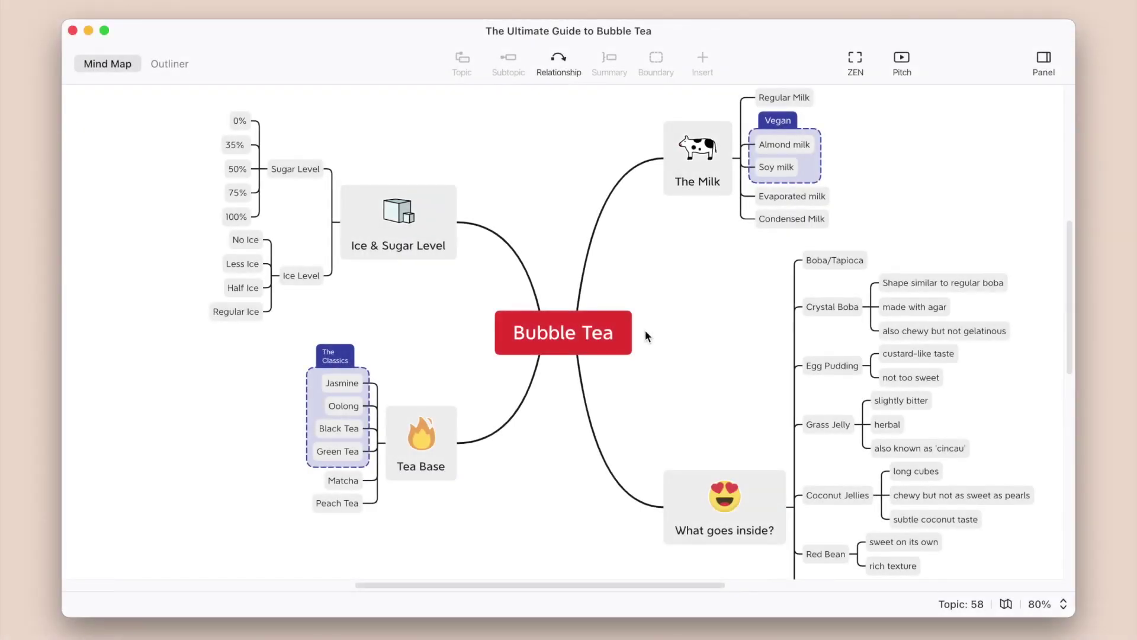
Add subtopics 'dark, chewy' and 'made with sugar and tapioca' under Boba/Tapioca
left_click(812, 262)
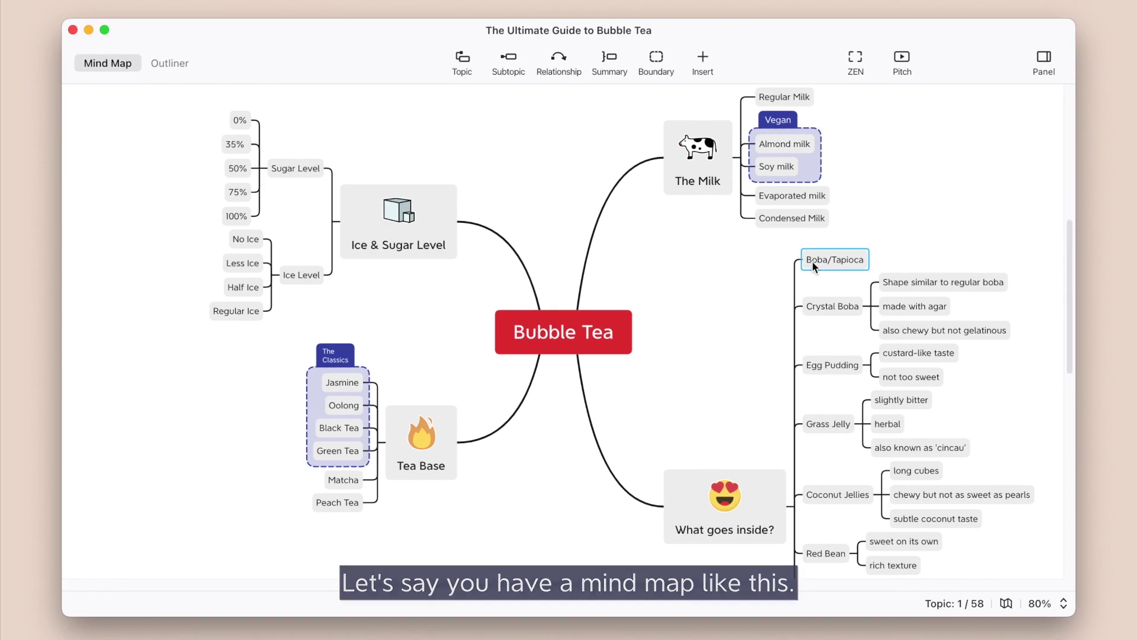
key("Tab")
type("dark, chewy")
key("Return")
key("Return")
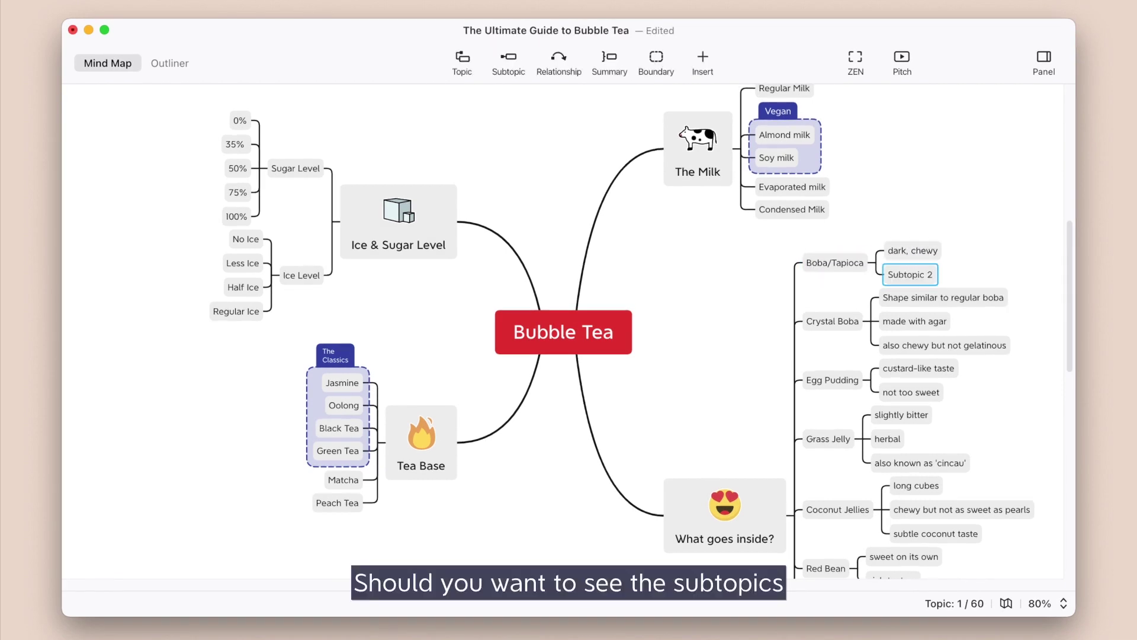
type("r and")
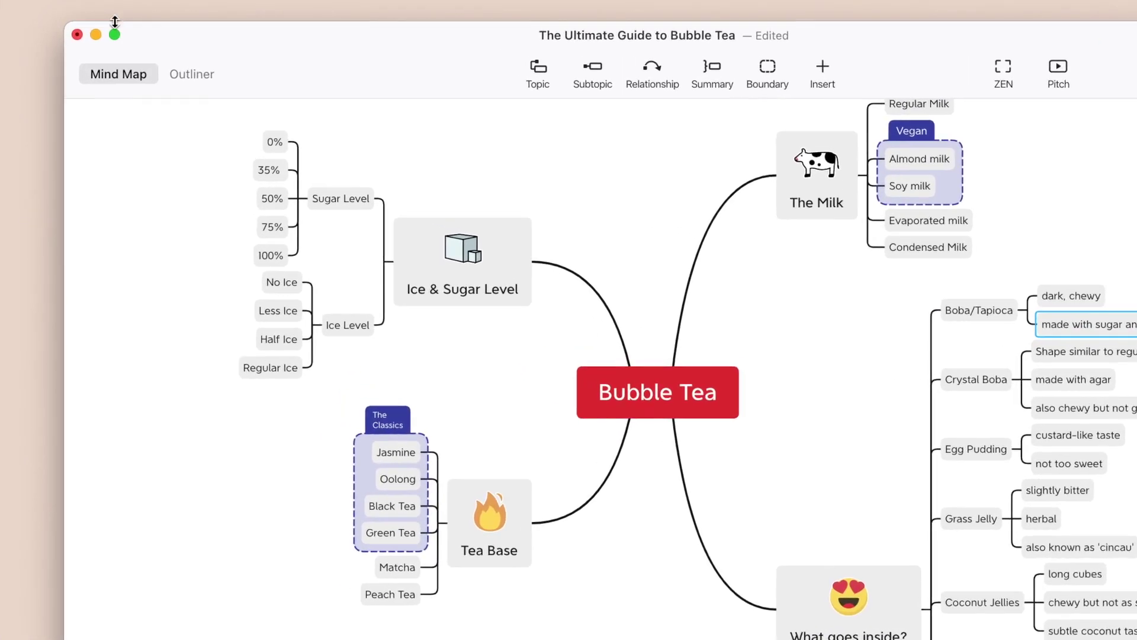
In the Bubble Tea outline, move Red Bean above Sago
left_click(290, 122)
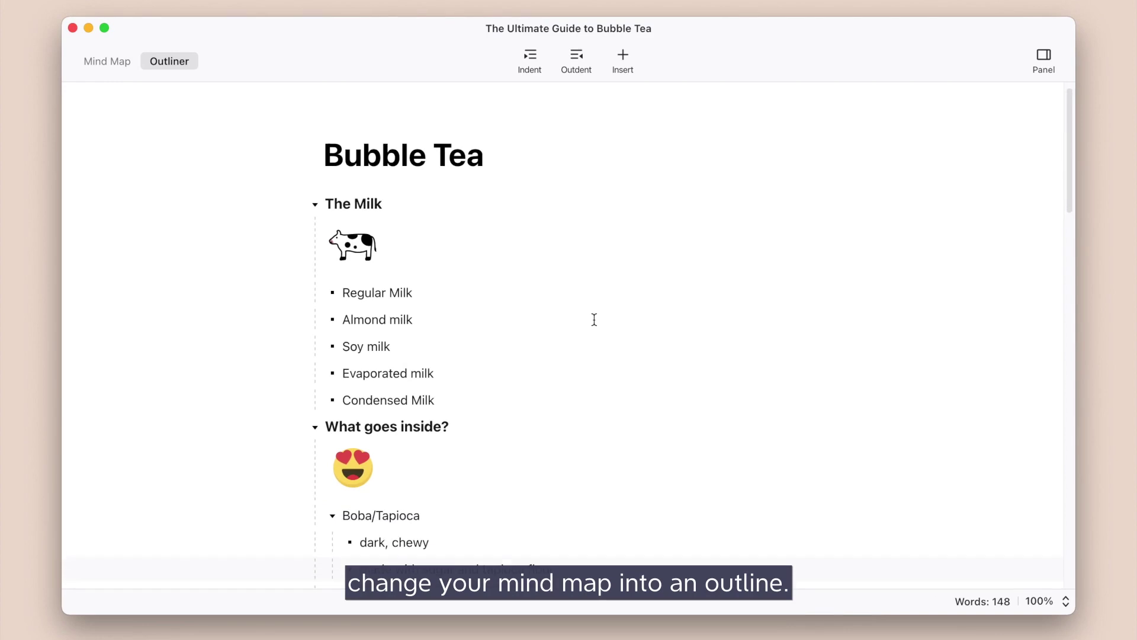
scroll(595, 319, "down", 4)
scroll(594, 320, "down", 1)
scroll(595, 319, "down", 1)
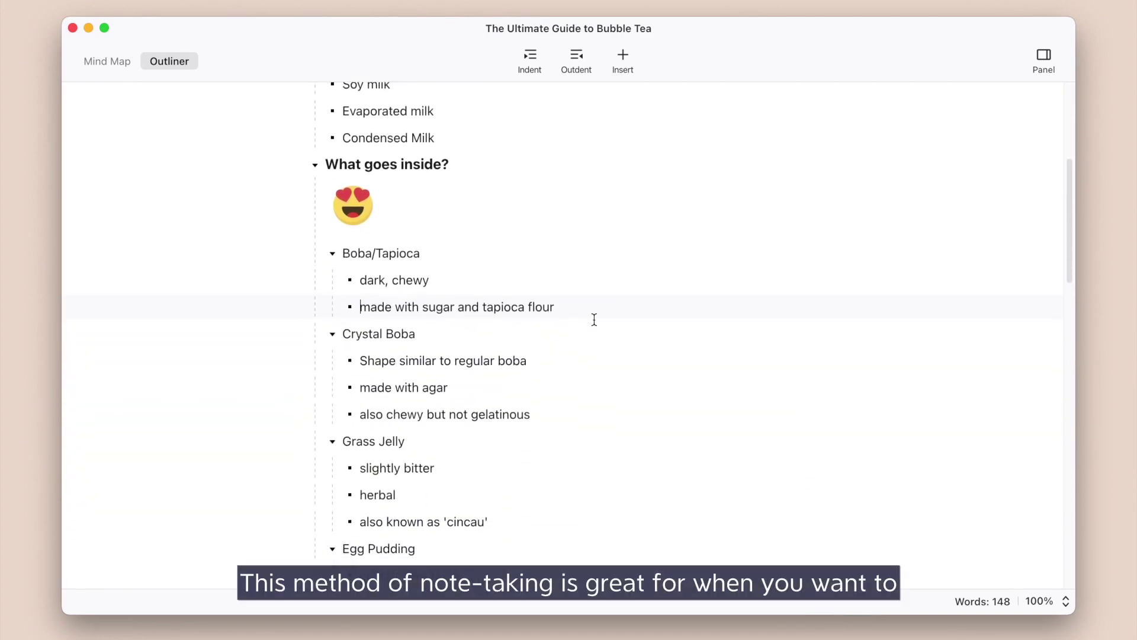
scroll(594, 318, "down", 2)
scroll(594, 319, "down", 1)
scroll(594, 319, "down", 1)
scroll(595, 320, "down", 1)
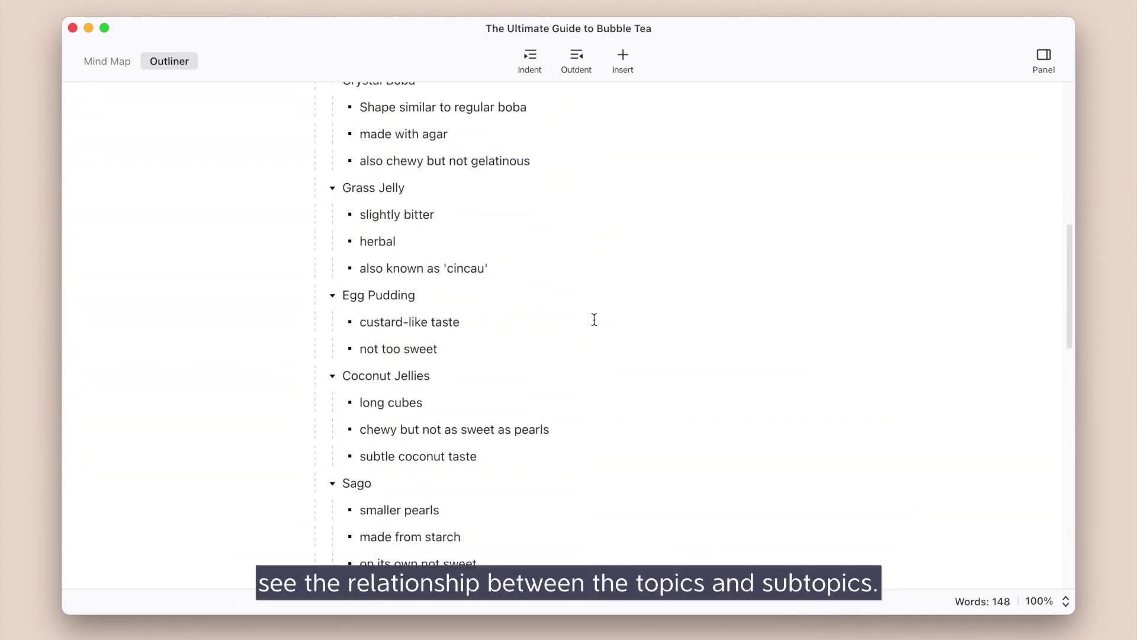
scroll(595, 319, "down", 1)
scroll(595, 318, "down", 3)
scroll(595, 319, "down", 1)
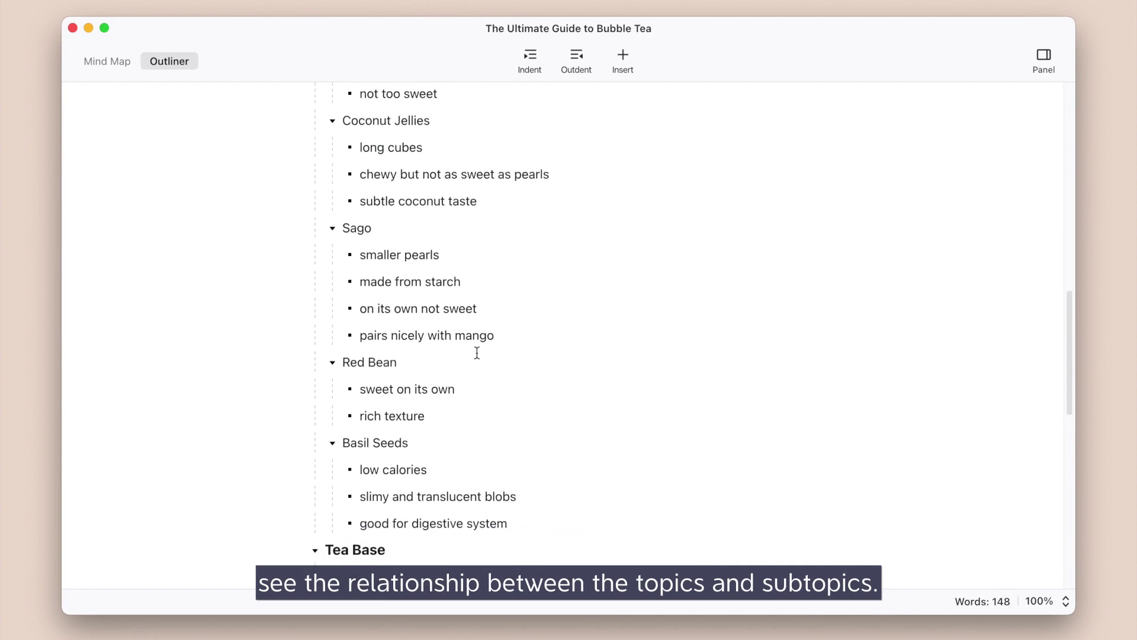
left_click_drag(336, 367, 343, 224)
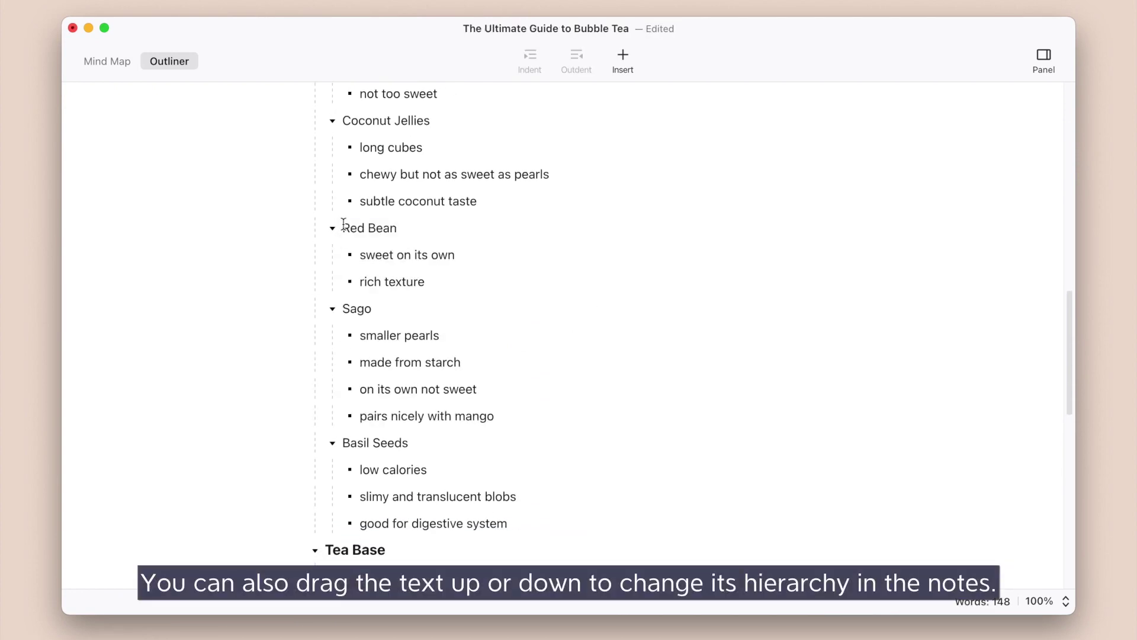
scroll(344, 224, "up", 2)
scroll(343, 224, "up", 3)
scroll(343, 224, "up", 1)
scroll(355, 224, "up", 1)
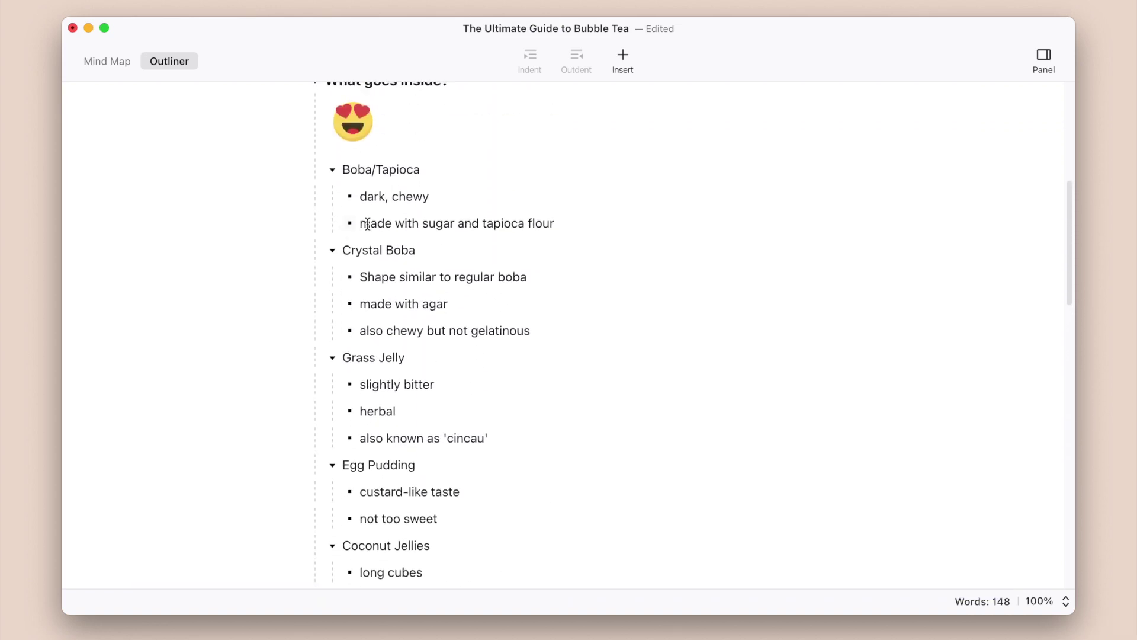
Add outline entries 'my personal fav!!' and 'Cheese foam' below the tapioca flour line
left_click(580, 222)
key("Return")
type("my ")
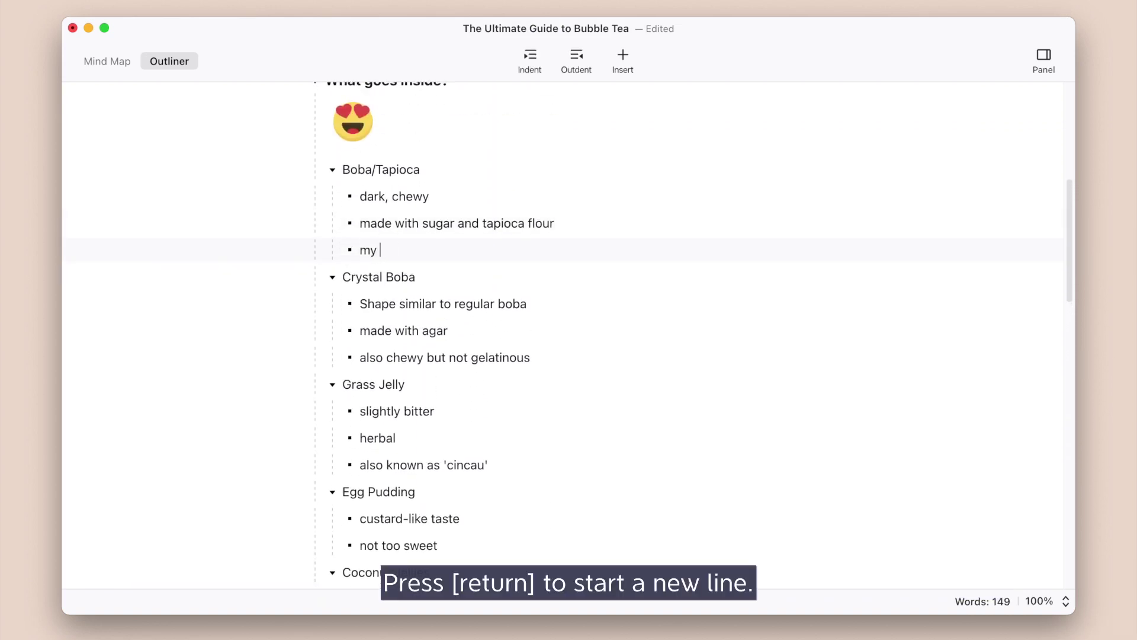
type("personal fav!!")
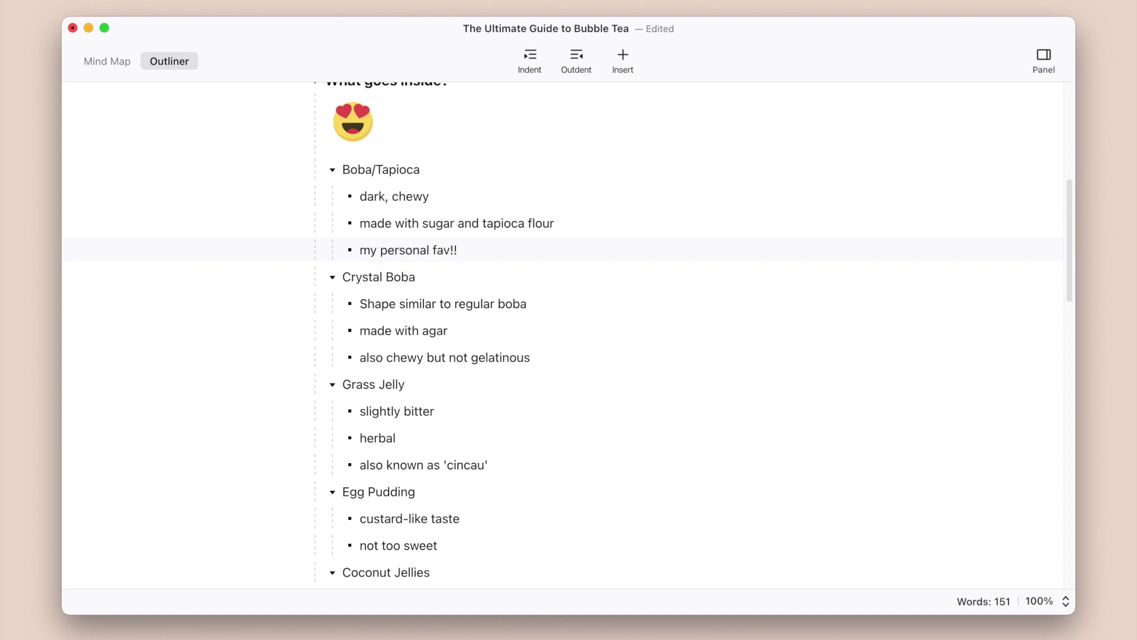
key("Return")
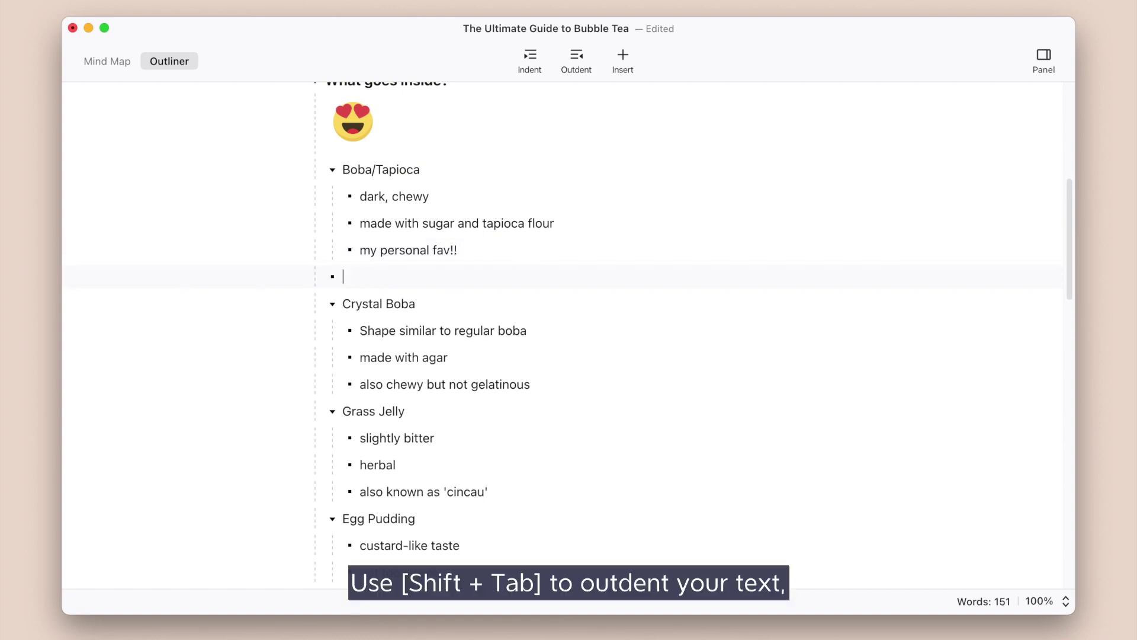
type("Cheese foam")
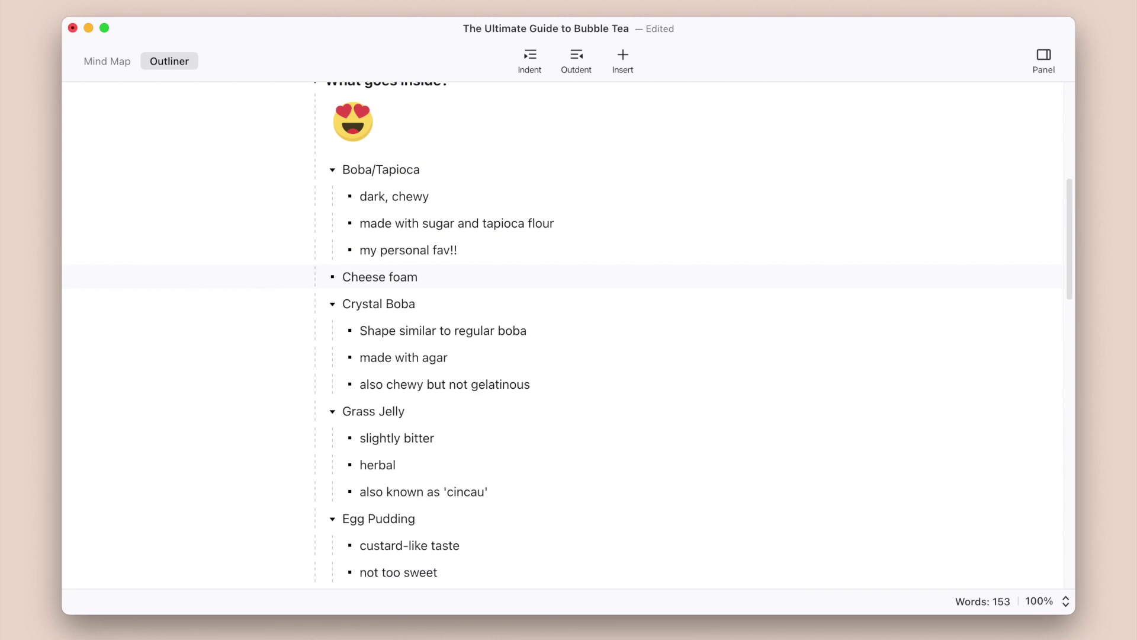
Give Cheese foam child bullets 'salty' and 'goes best with tea (no milk)', shown as a mind map
key("Return")
key("Tab")
type("s")
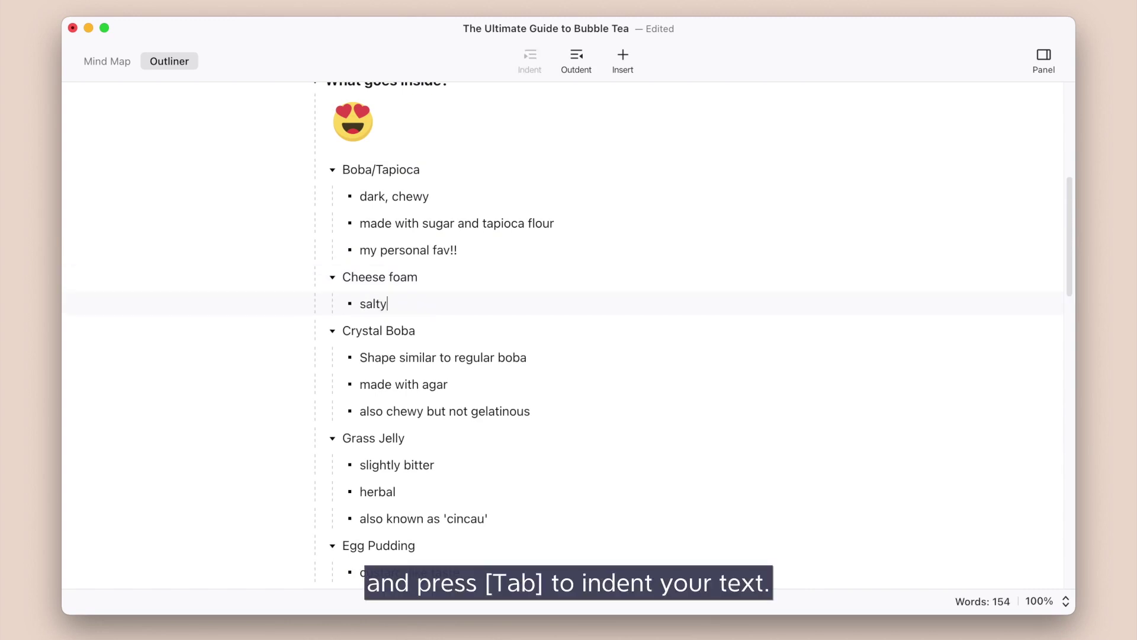
key("Return")
type("goes best with")
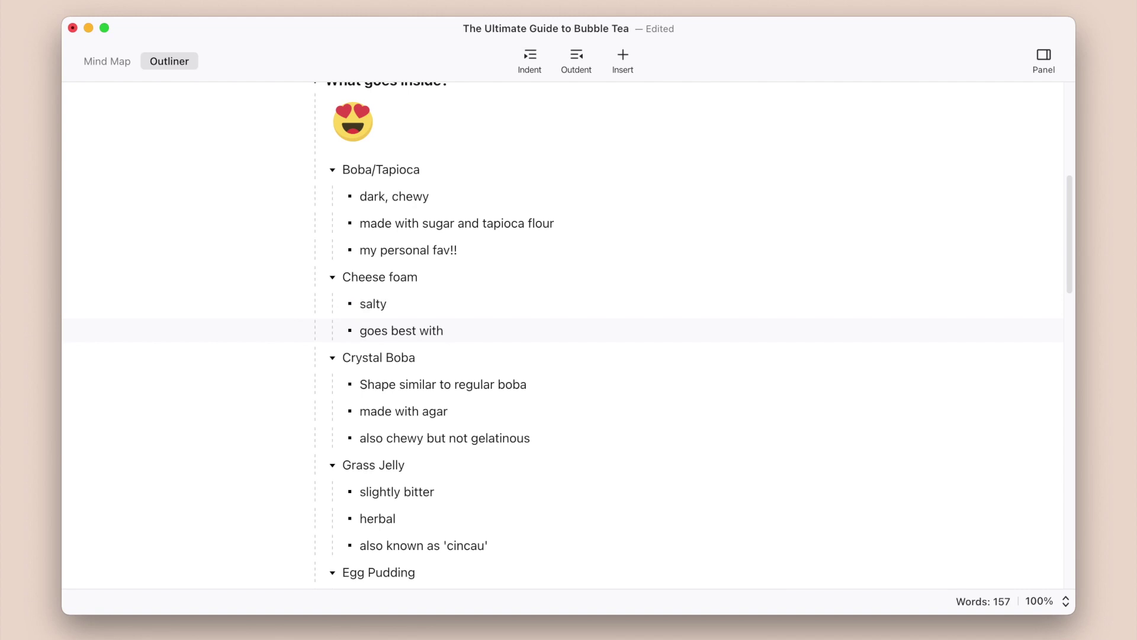
type("tea (no milk")
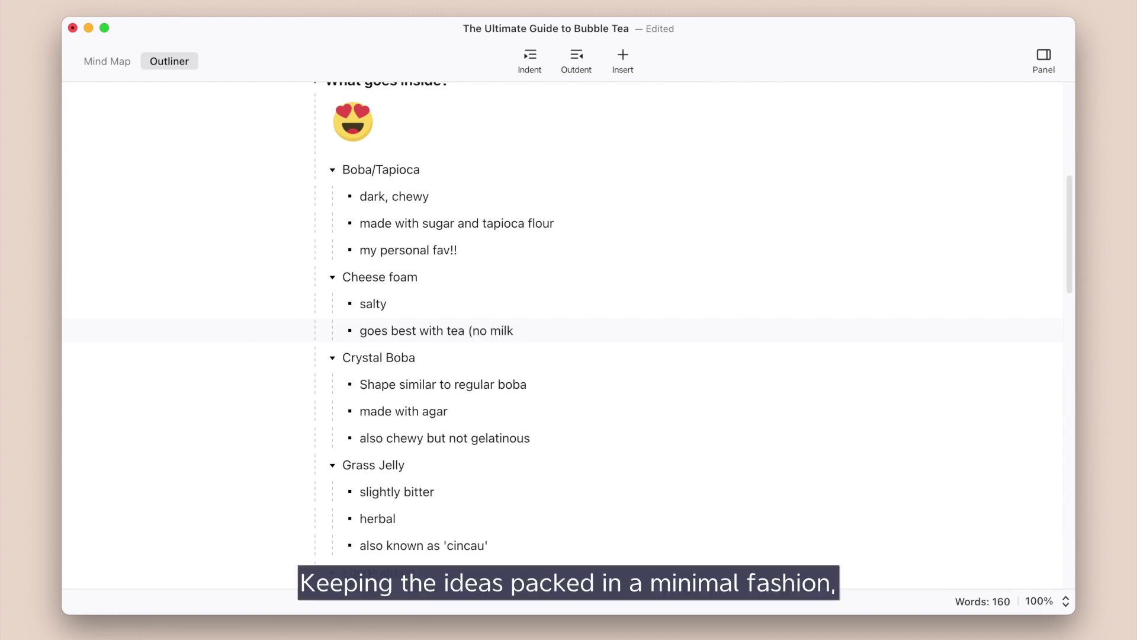
left_click(102, 62)
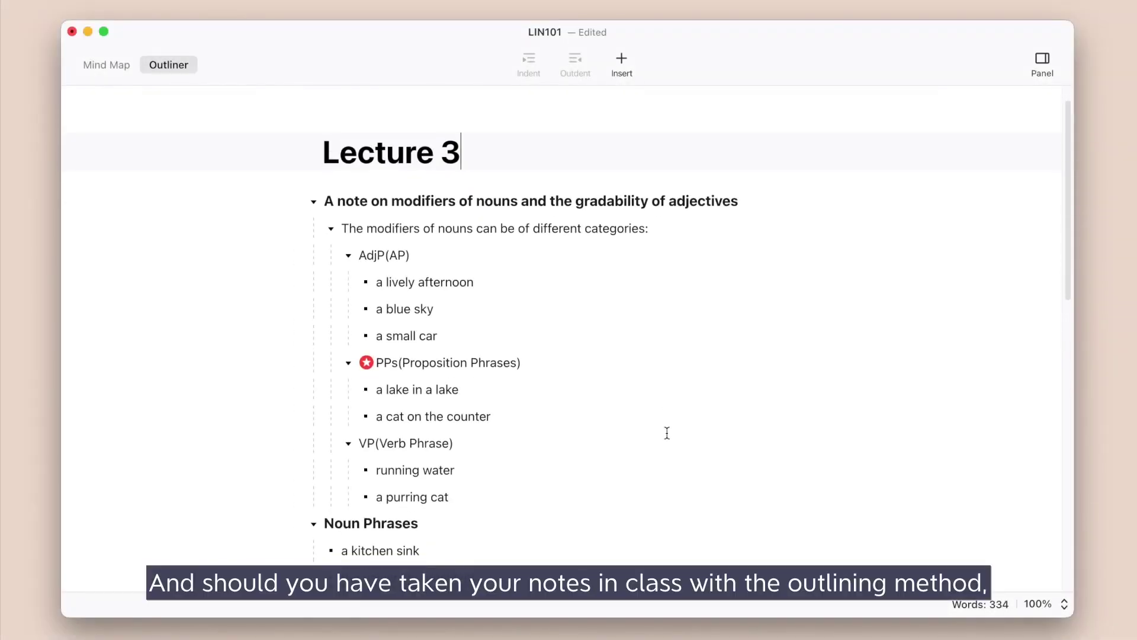
scroll(667, 432, "down", 3)
scroll(667, 432, "down", 3)
scroll(666, 433, "down", 2)
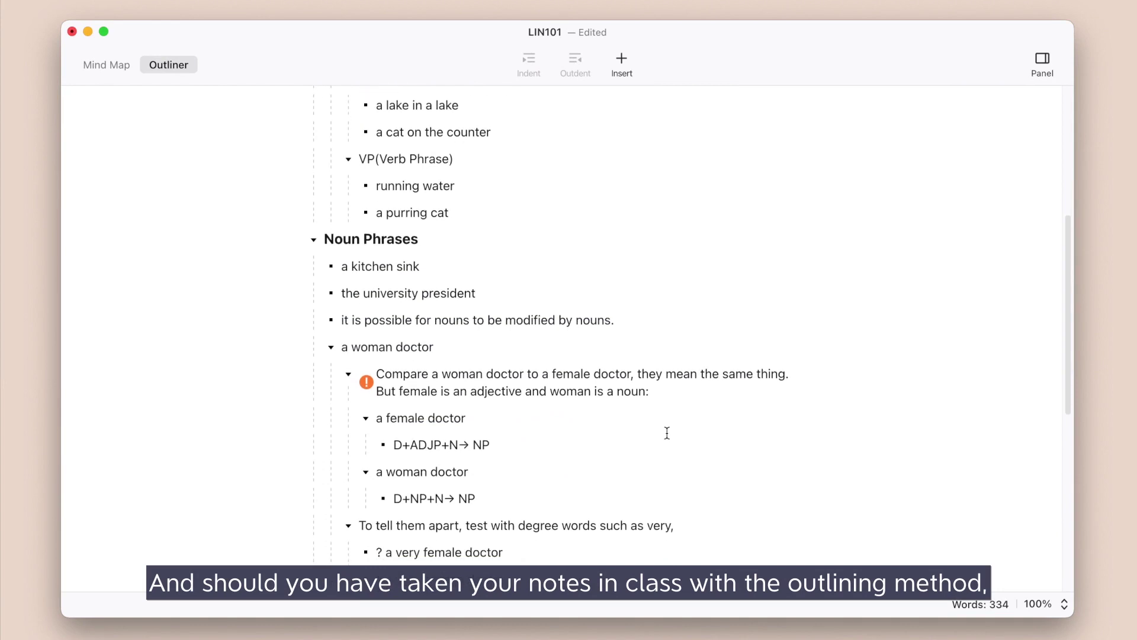
scroll(667, 433, "down", 2)
scroll(667, 432, "down", 2)
scroll(666, 433, "down", 5)
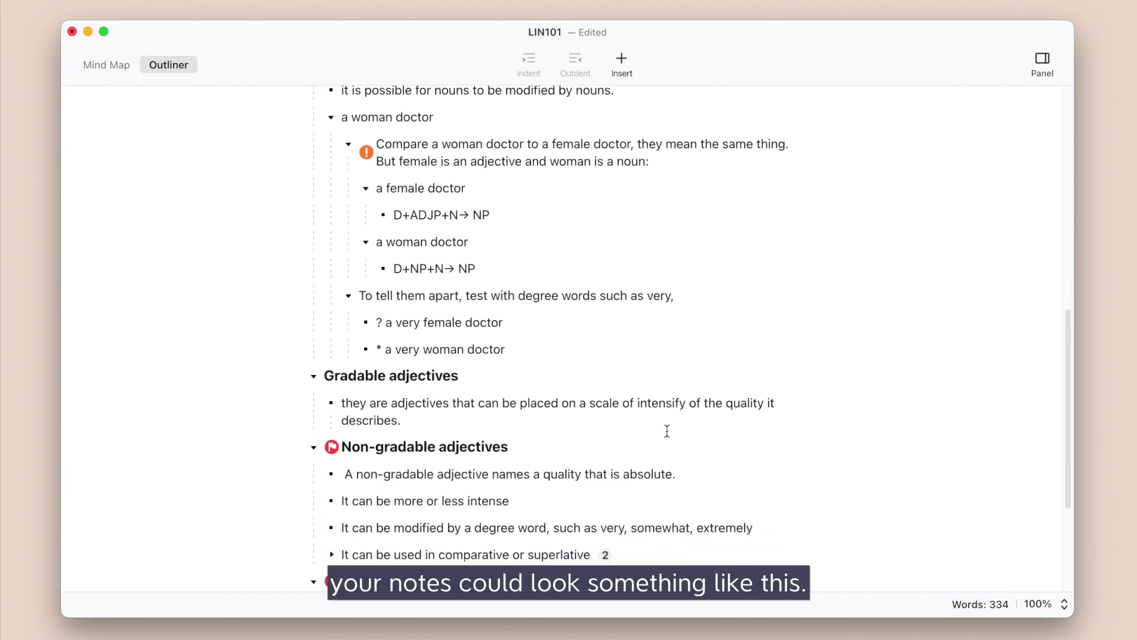
scroll(666, 433, "down", 3)
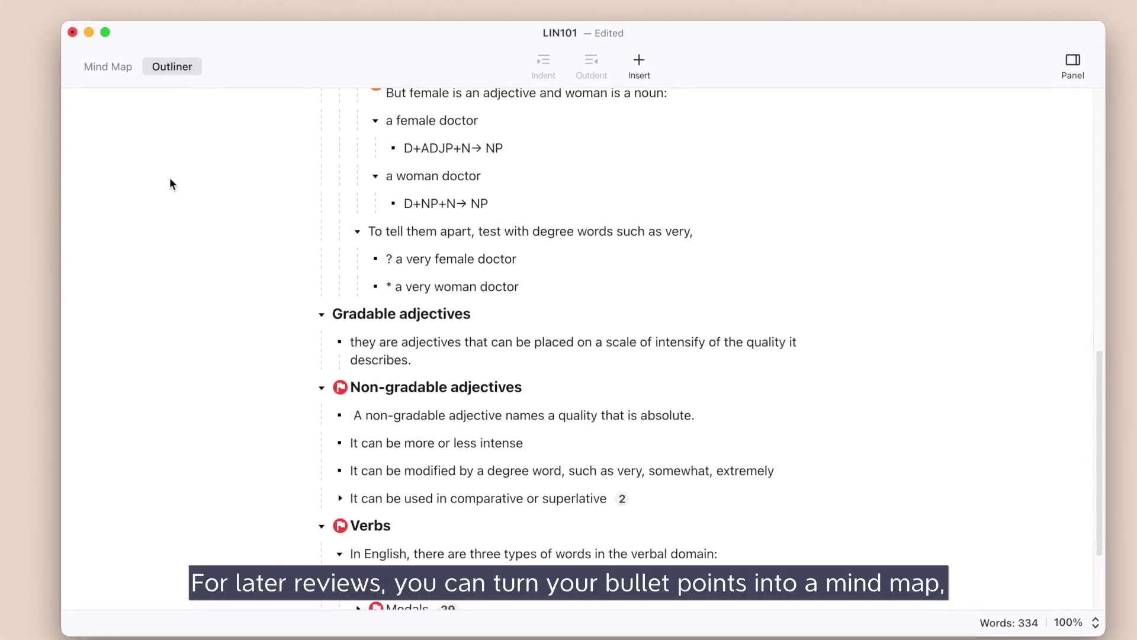
Show the LIN101 Lecture 3 notes as a mind map at 100% zoom
left_click(124, 78)
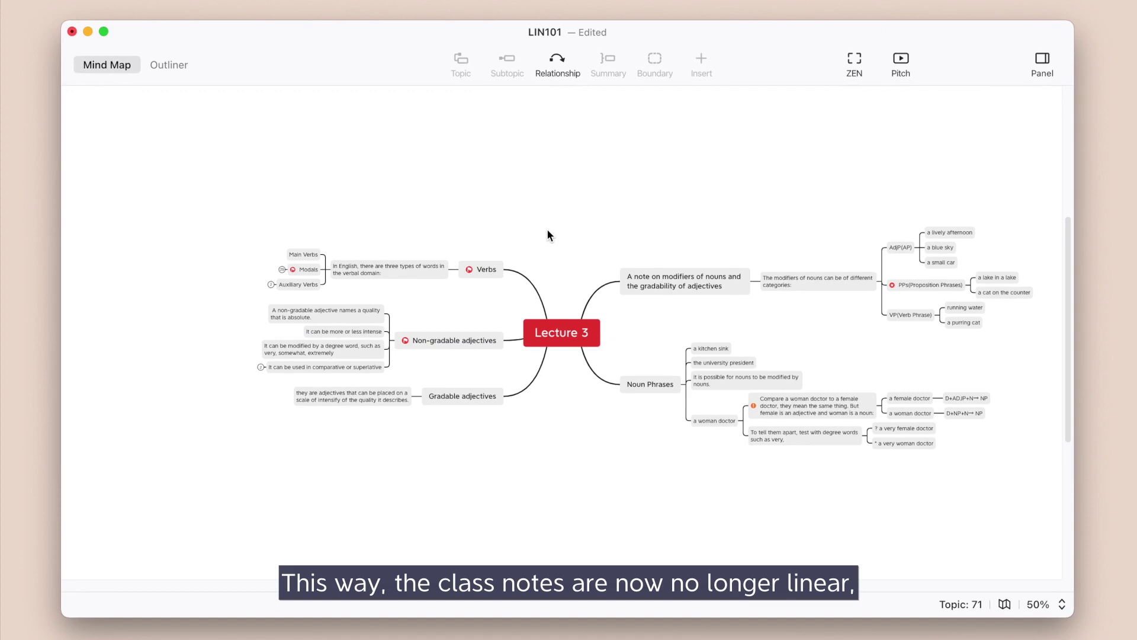
key("super+0")
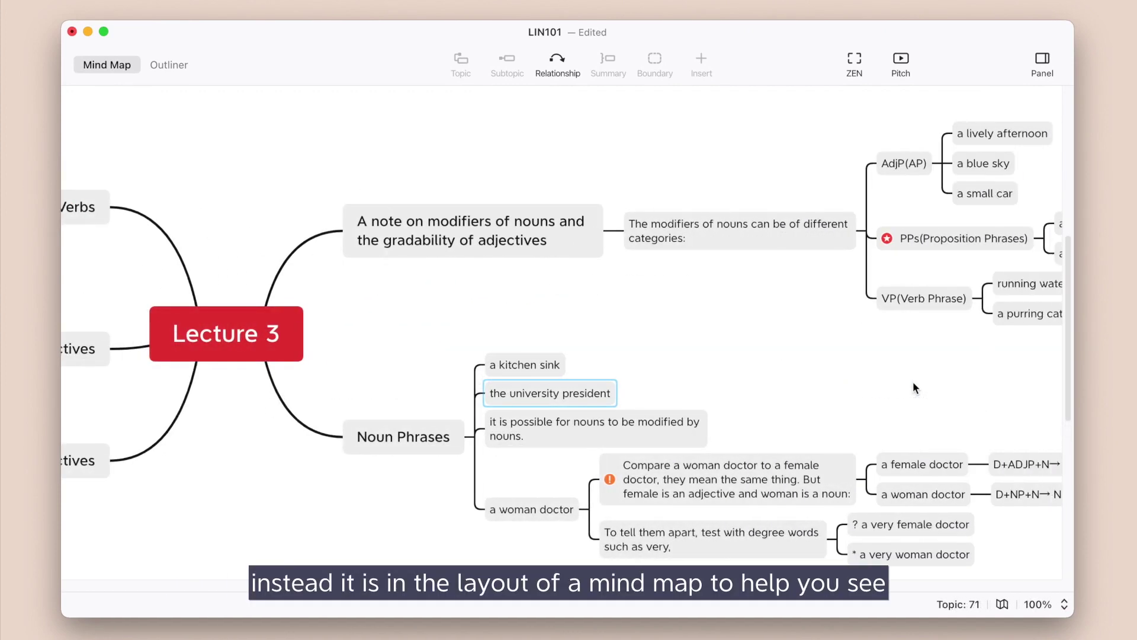
scroll(913, 387, "right", 5)
scroll(913, 388, "down", 1)
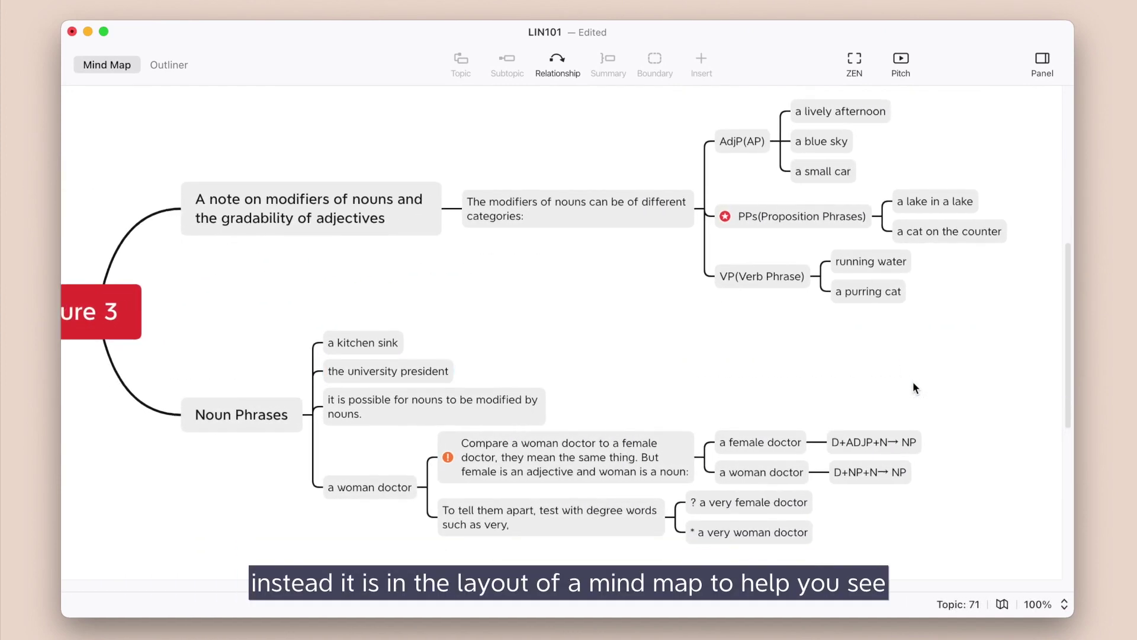
scroll(913, 387, "down", 2)
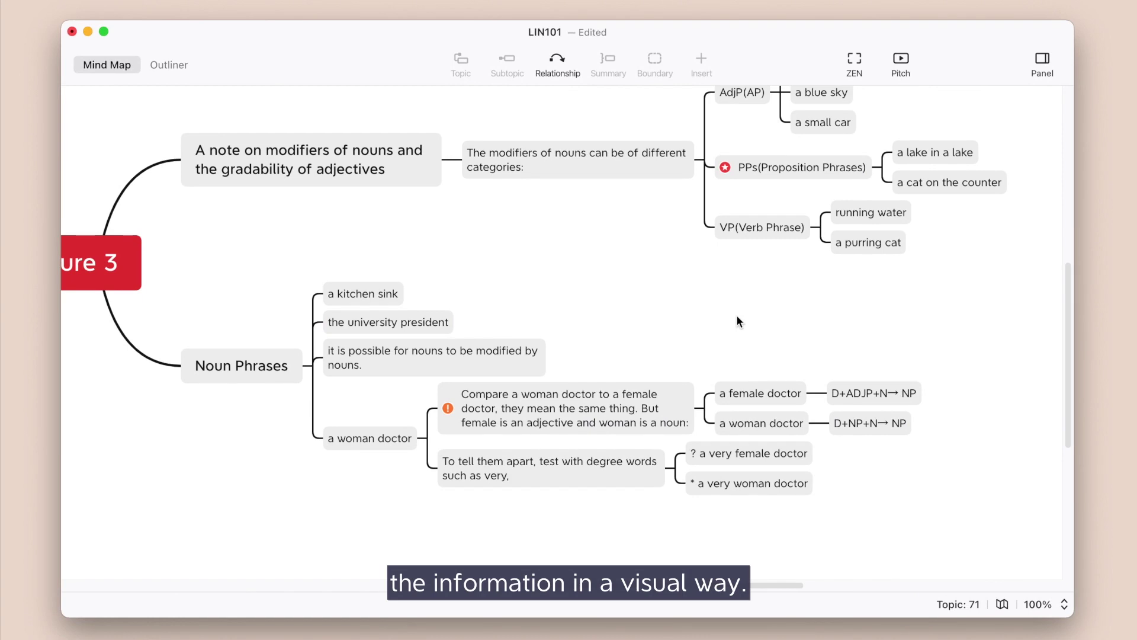
left_click_drag(738, 317, 781, 430)
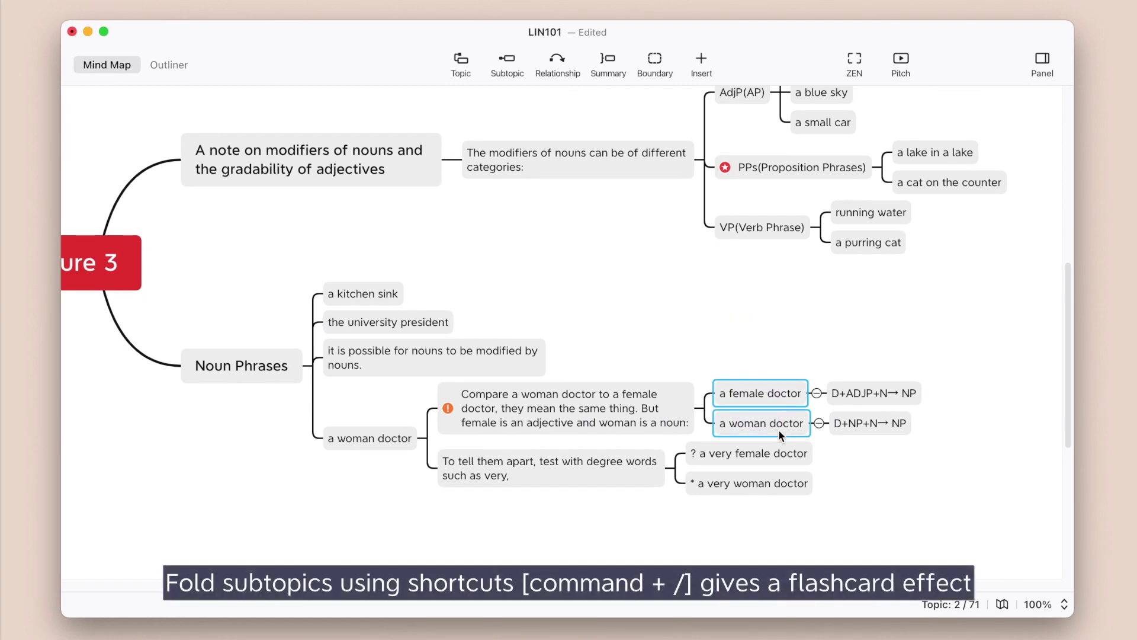
key("super+slash")
left_click(797, 285)
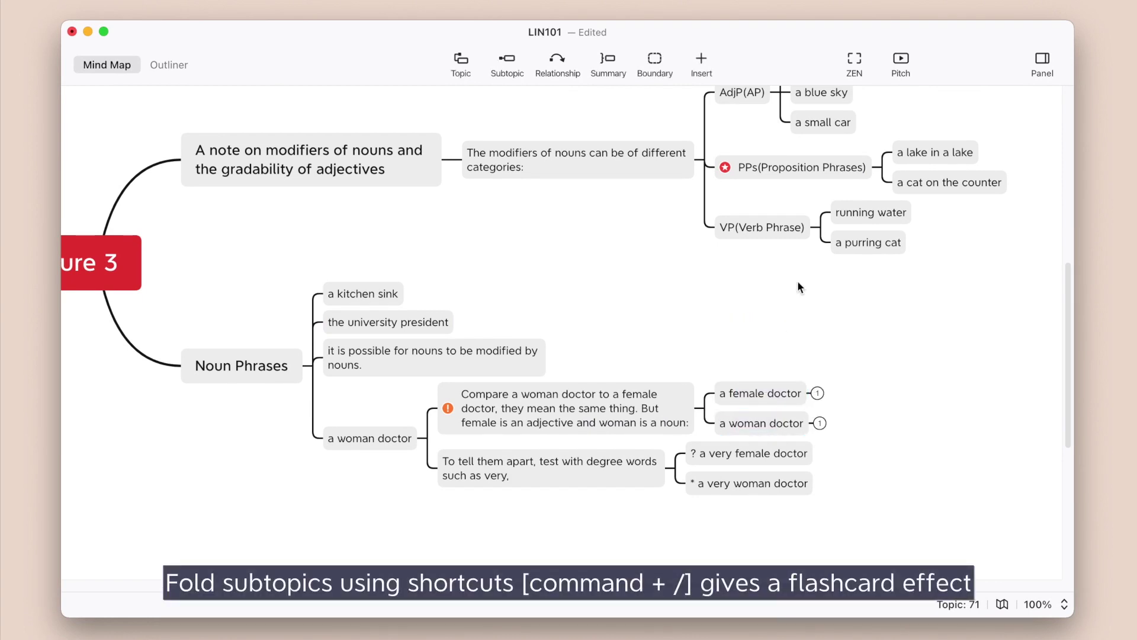
left_click_drag(745, 341, 779, 427)
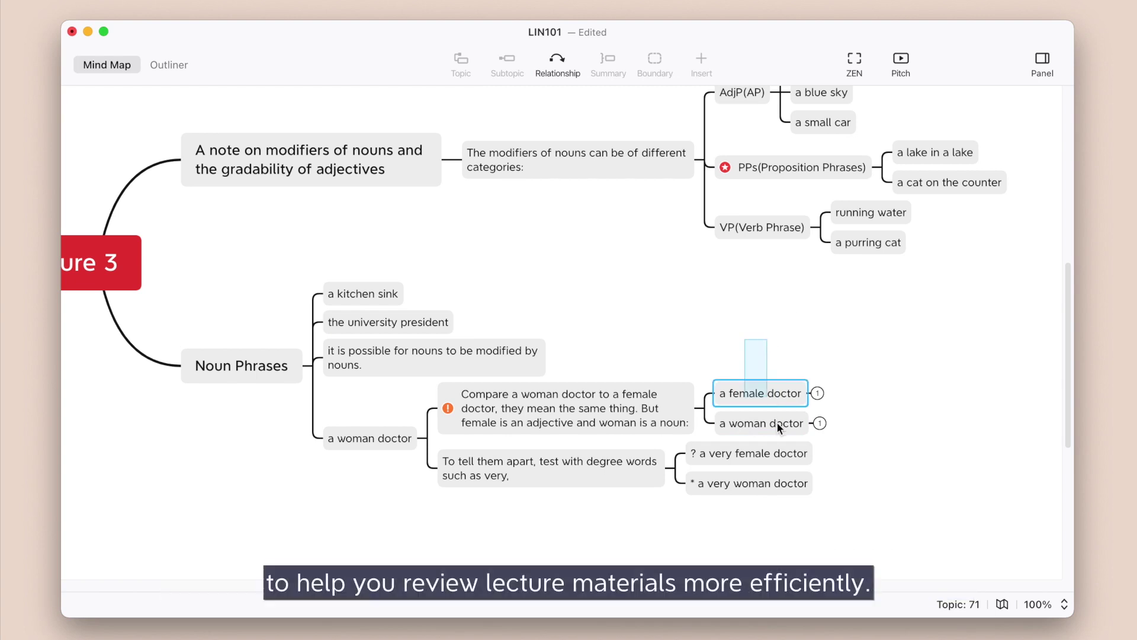
key("super+slash")
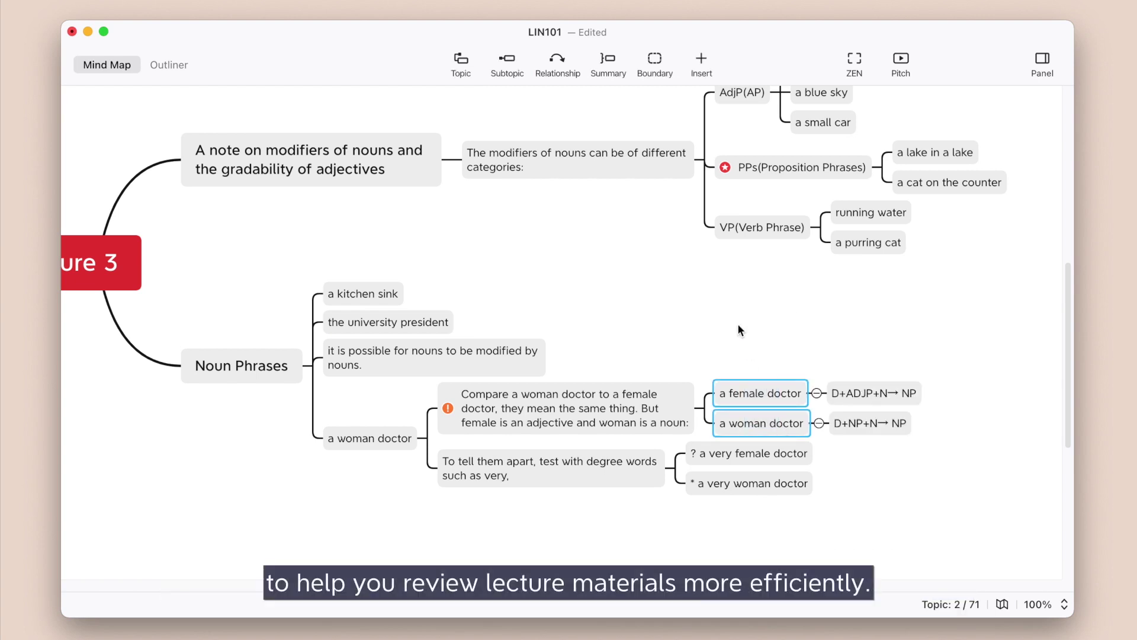
left_click(737, 323)
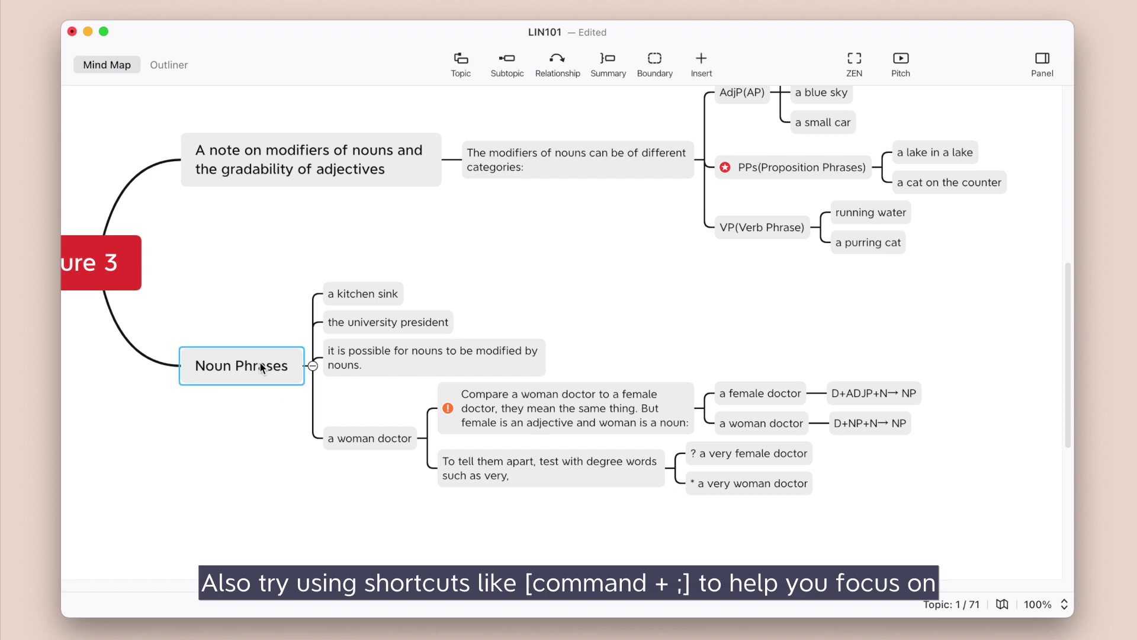
key("super+semicolon")
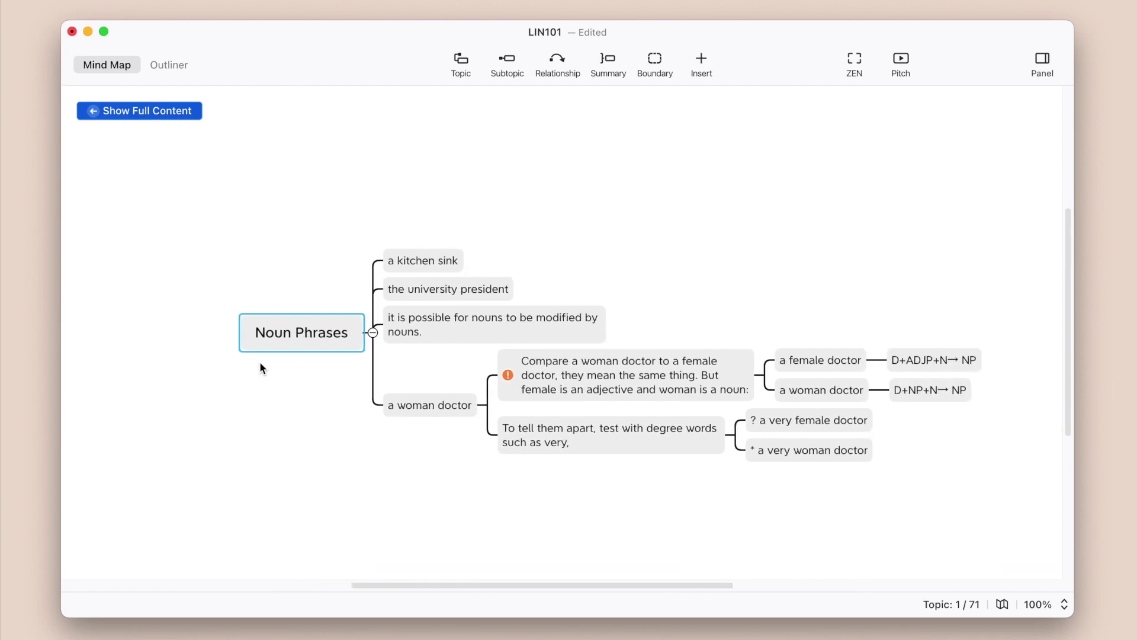
key("super+semicolon")
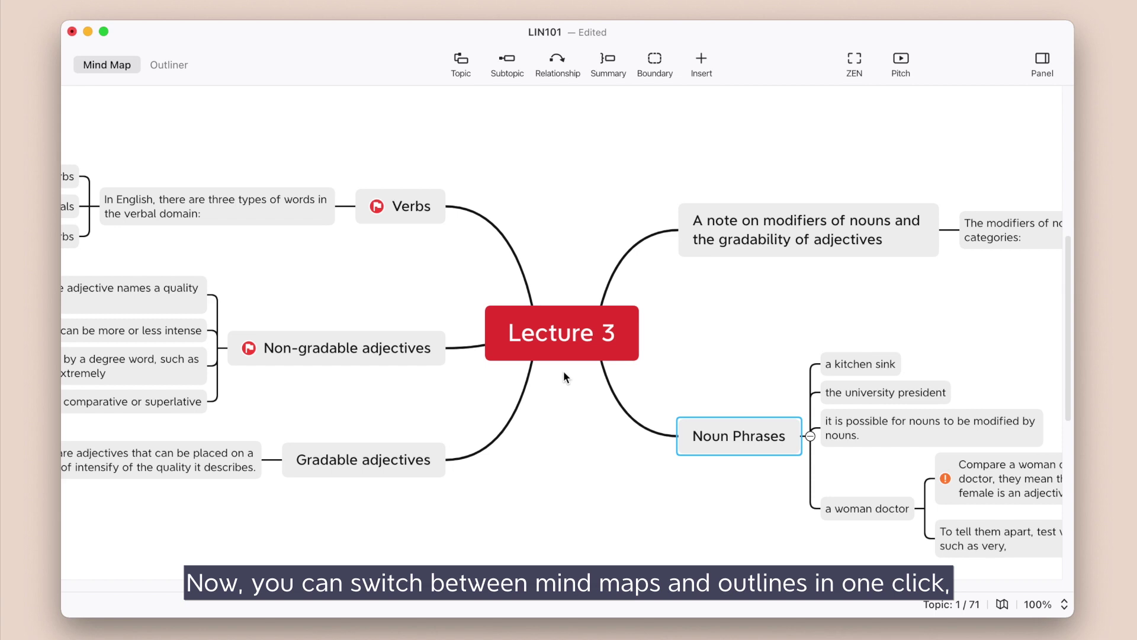
left_click(163, 67)
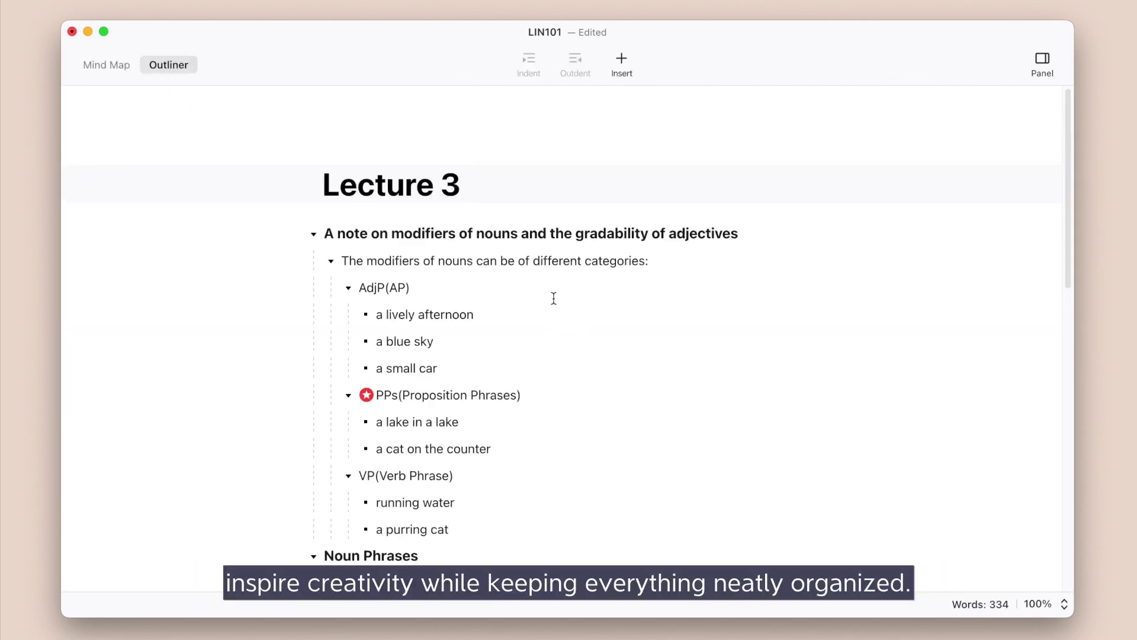
scroll(553, 299, "down", 3)
scroll(554, 299, "down", 1)
scroll(554, 299, "down", 1)
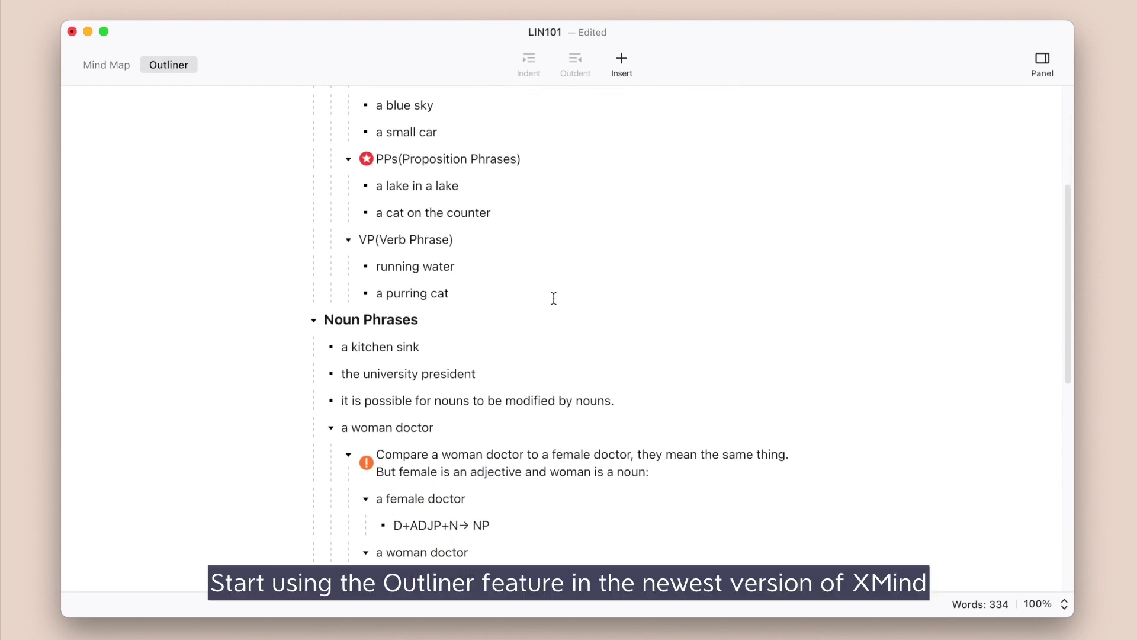
scroll(553, 299, "down", 1)
scroll(553, 298, "down", 3)
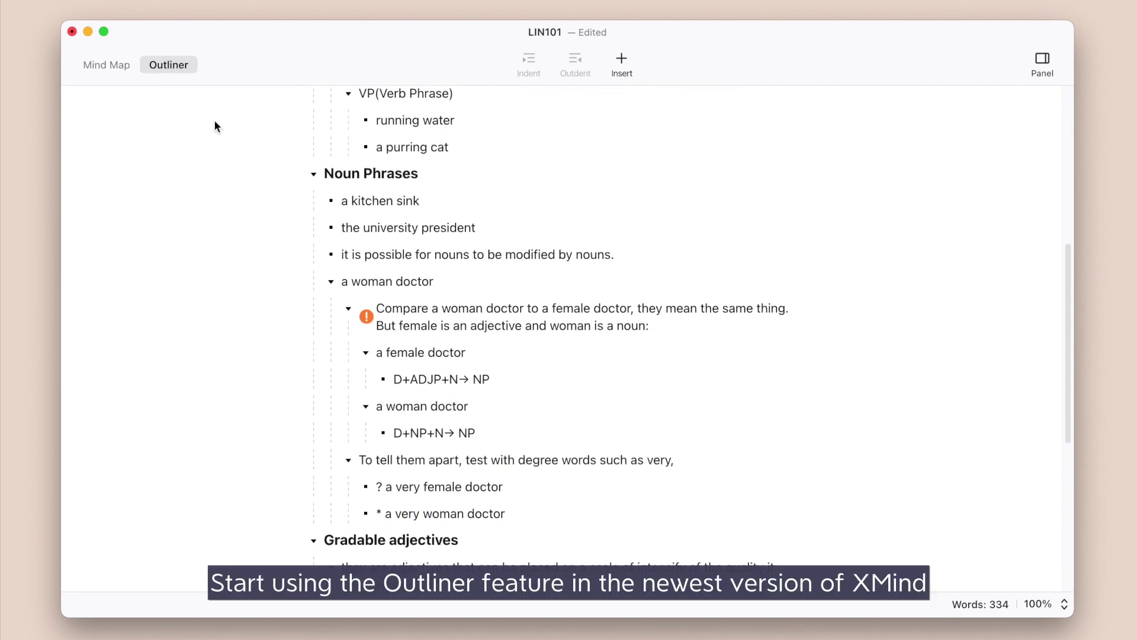
left_click(107, 68)
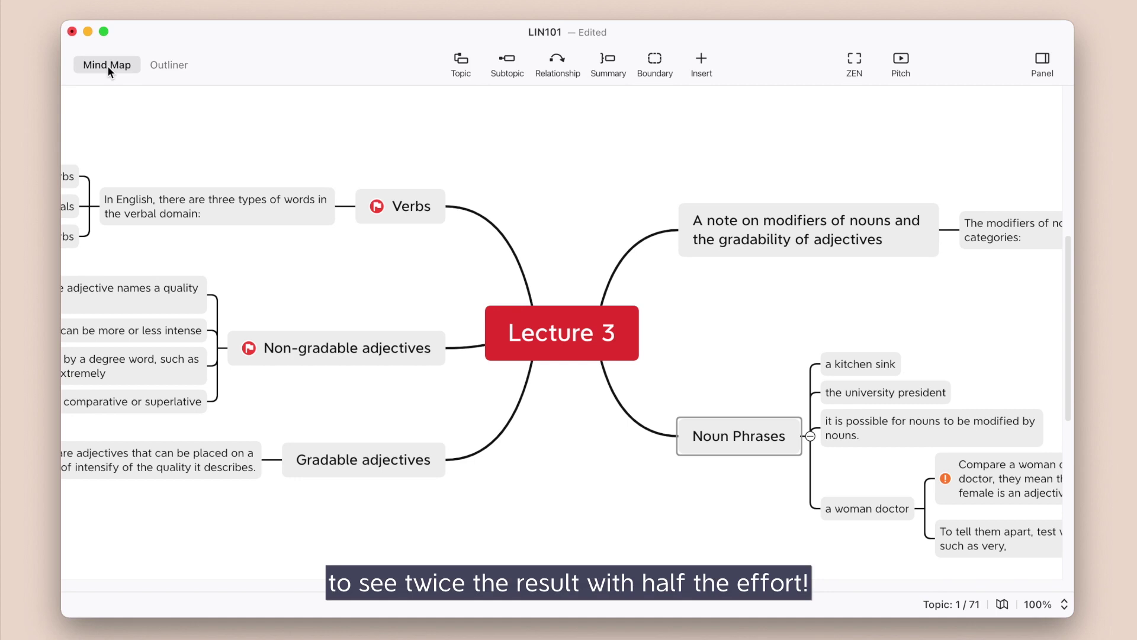